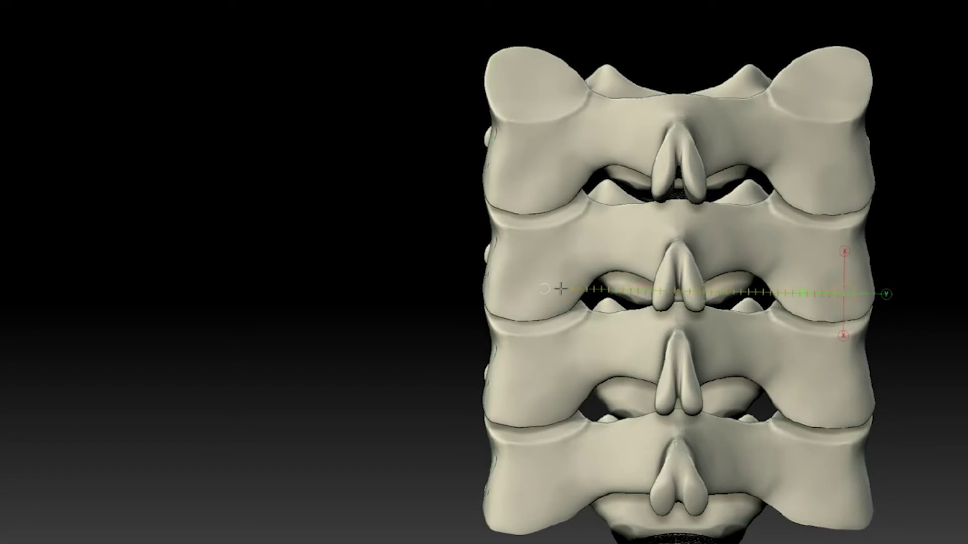
Lay a Rotate Transpose line across the second vertebra, aimed at the joint with the third.
mouse_move(288, 274)
mouse_down()
mouse_move(732, 302)
mouse_move(686, 301)
mouse_up()
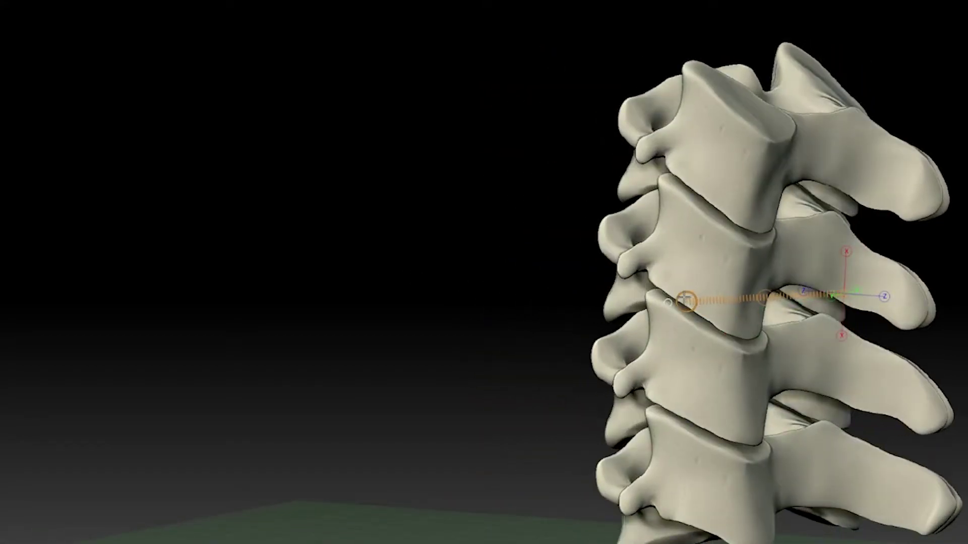
drag(510, 218, 734, 237)
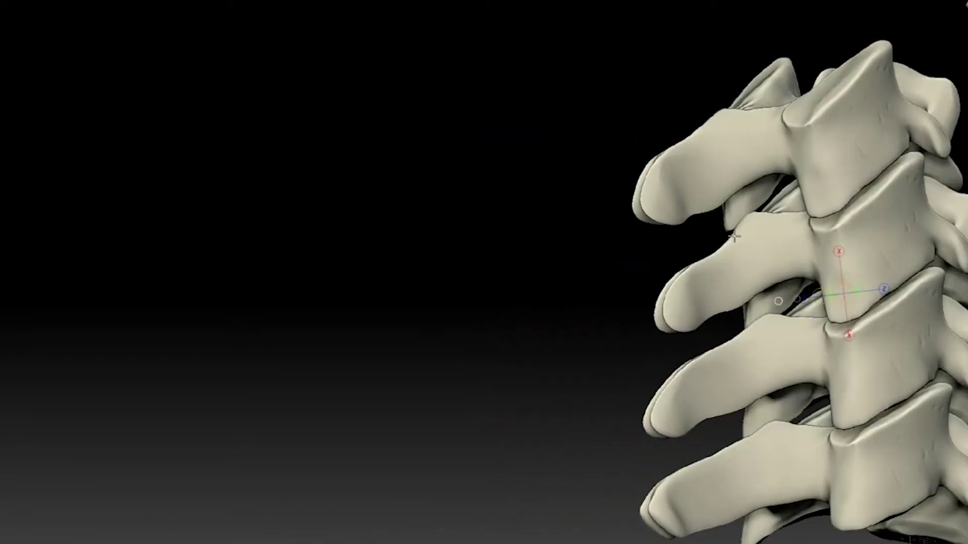
drag(845, 285, 895, 273)
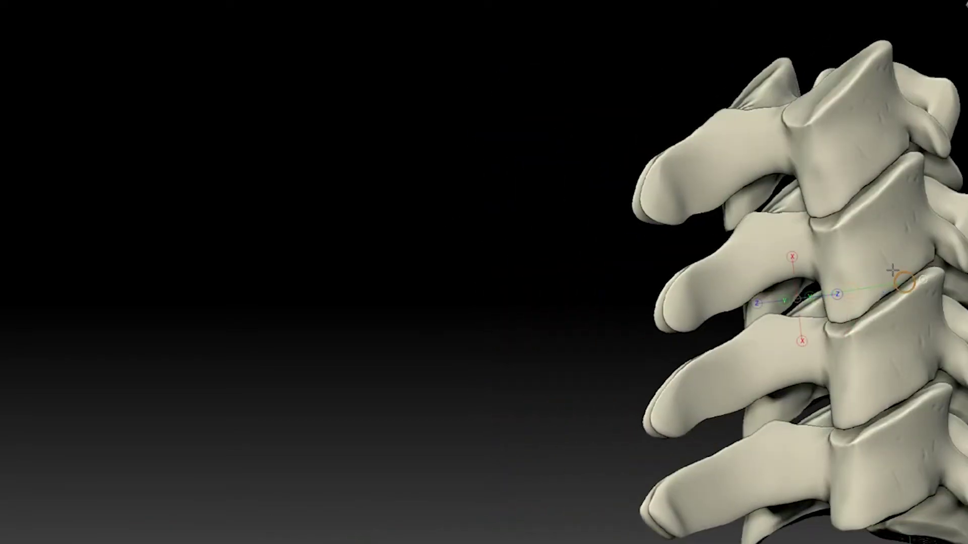
drag(576, 262, 246, 224)
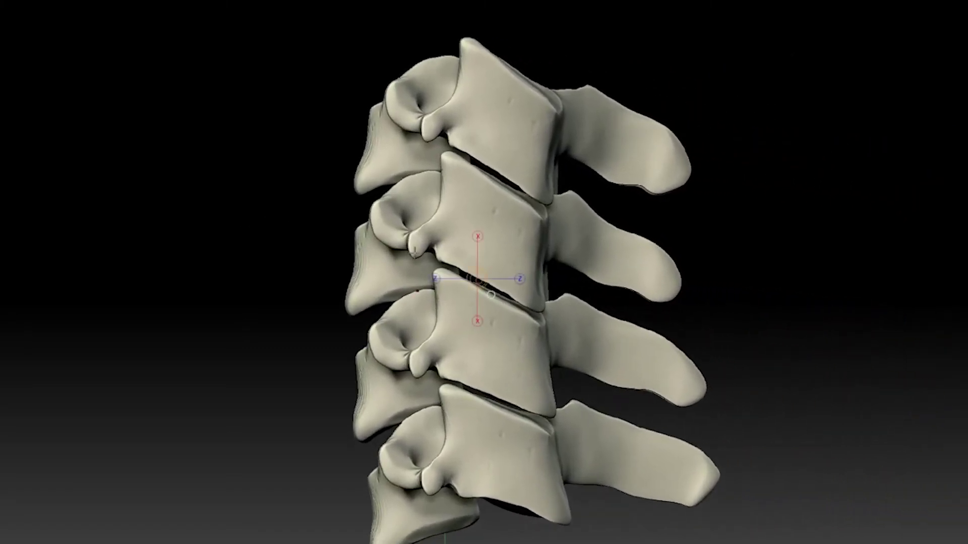
Raise the lower vertebrae, rotate the upper pair about the joint, and check it from the side.
mouse_move(476, 278)
mouse_down()
mouse_move(472, 270)
mouse_move(477, 280)
mouse_up()
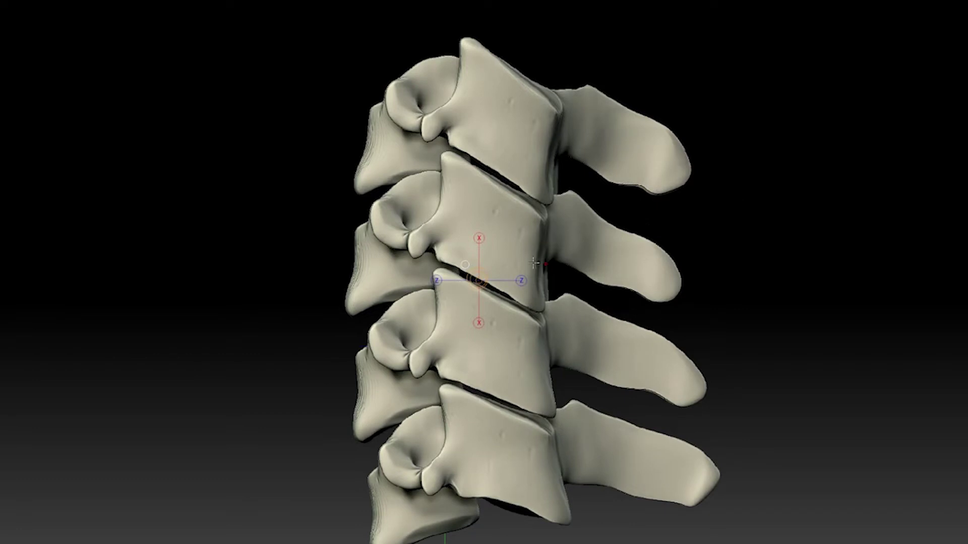
drag(477, 277, 167, 292)
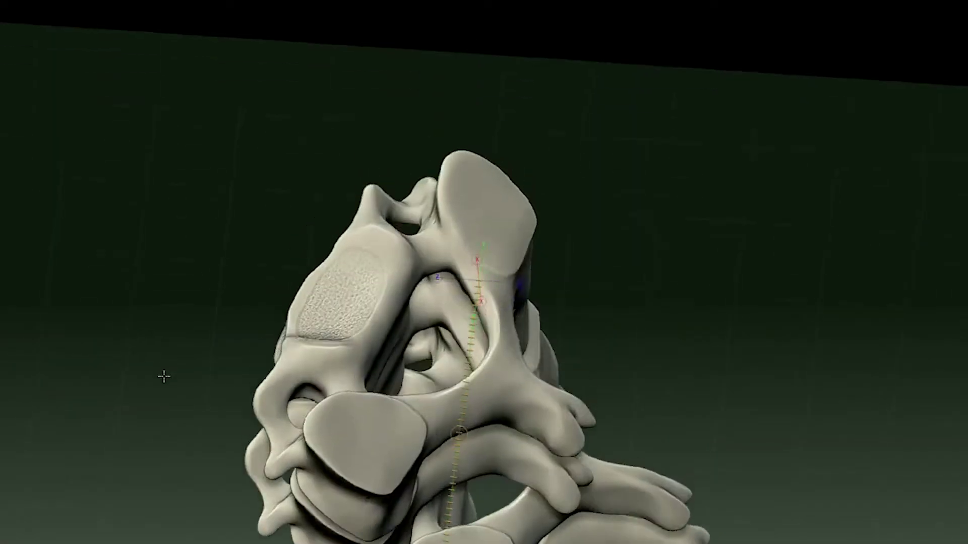
drag(164, 377, 169, 420)
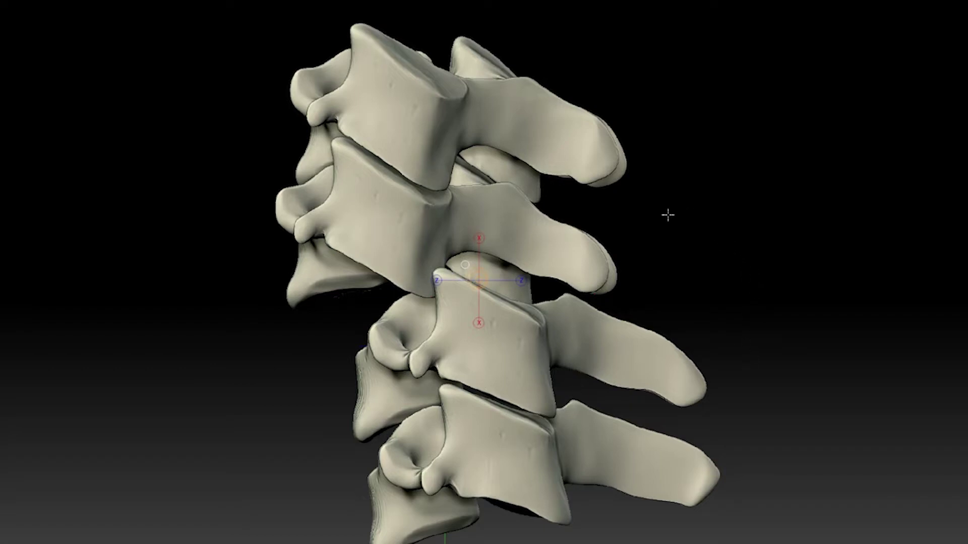
Inspect the tilted vertebra pose from several angles, then bring the KeyShot window forward.
drag(659, 225, 556, 221)
drag(149, 232, 259, 242)
drag(689, 271, 741, 179)
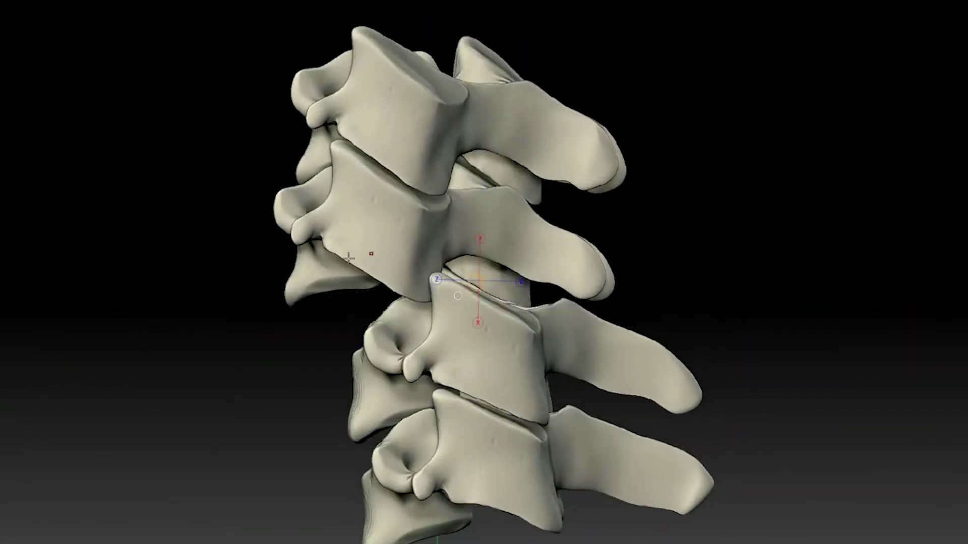
mouse_move(676, 302)
mouse_down()
mouse_move(681, 295)
mouse_move(661, 285)
mouse_move(659, 300)
mouse_up()
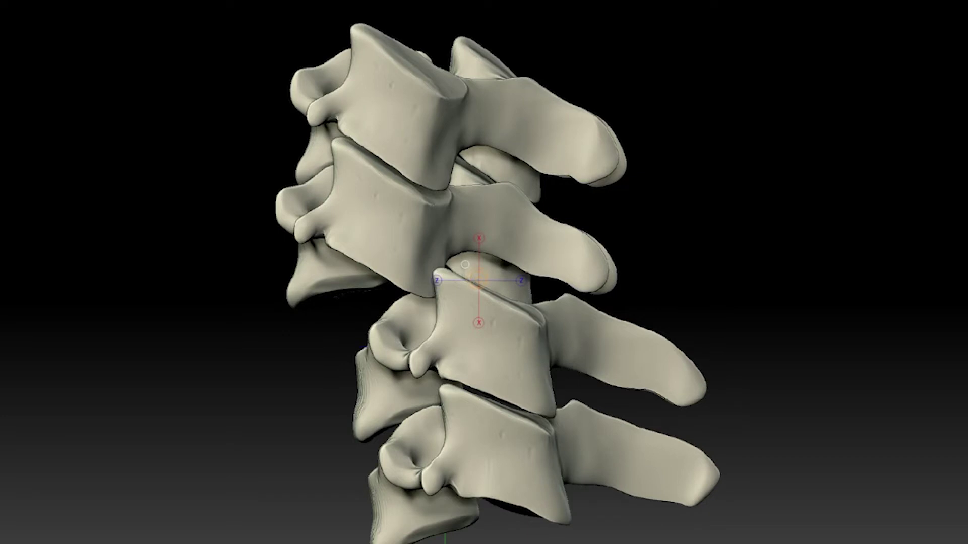
key(alt+Tab)
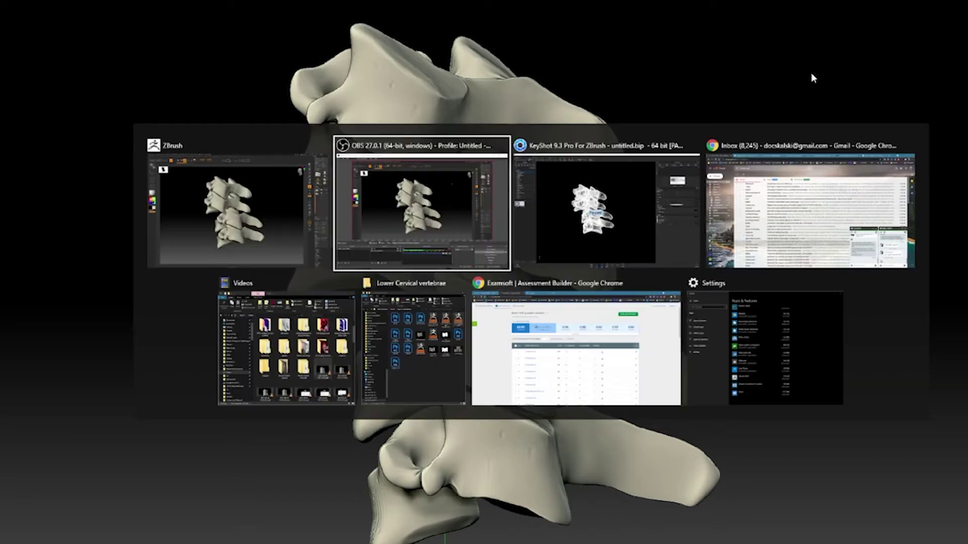
click(591, 221)
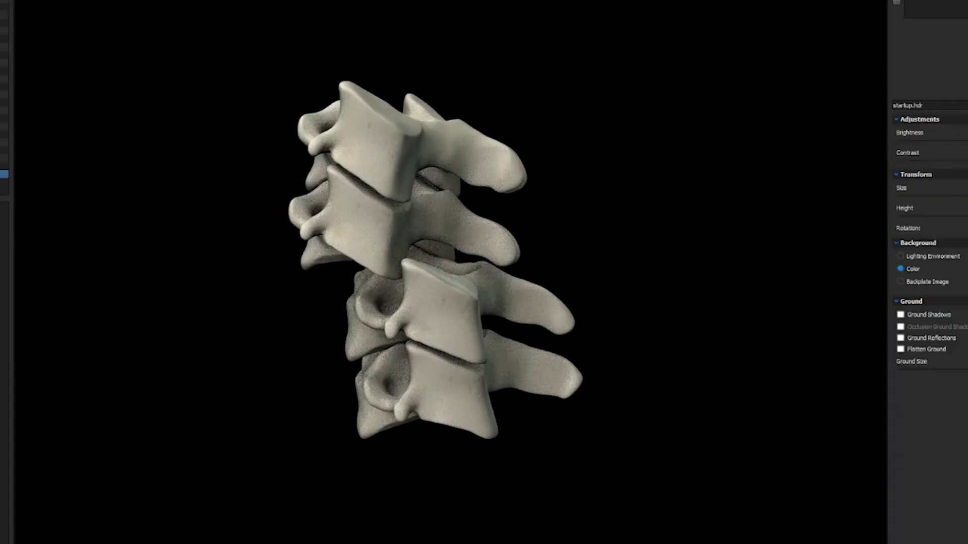
Apply the translucent white X-ray material to the upper and lower vertebrae.
click(345, 233)
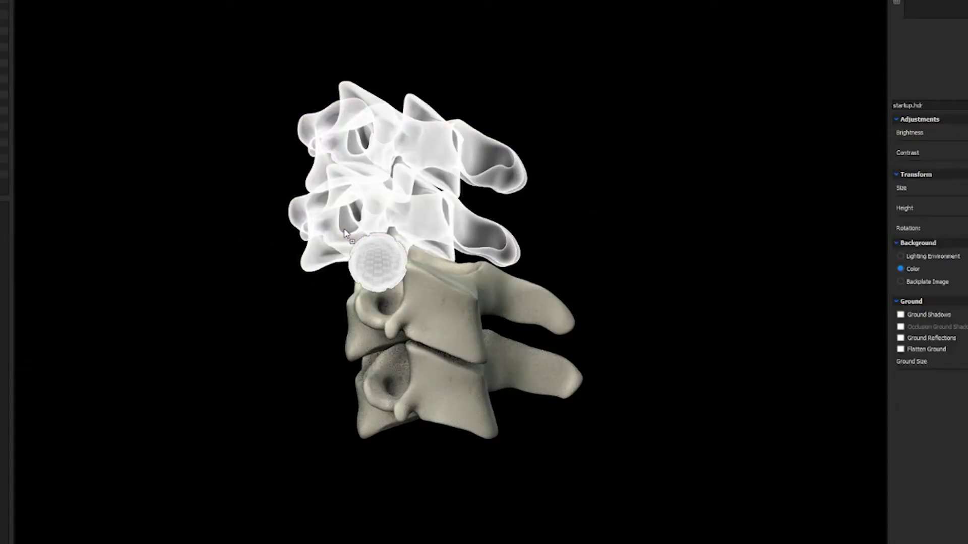
click(21, 241)
click(396, 298)
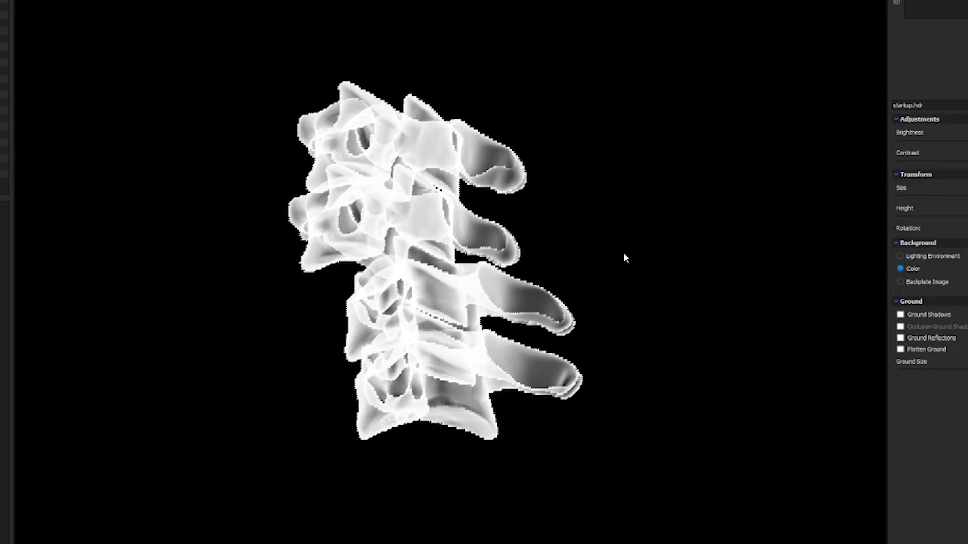
drag(623, 254, 622, 243)
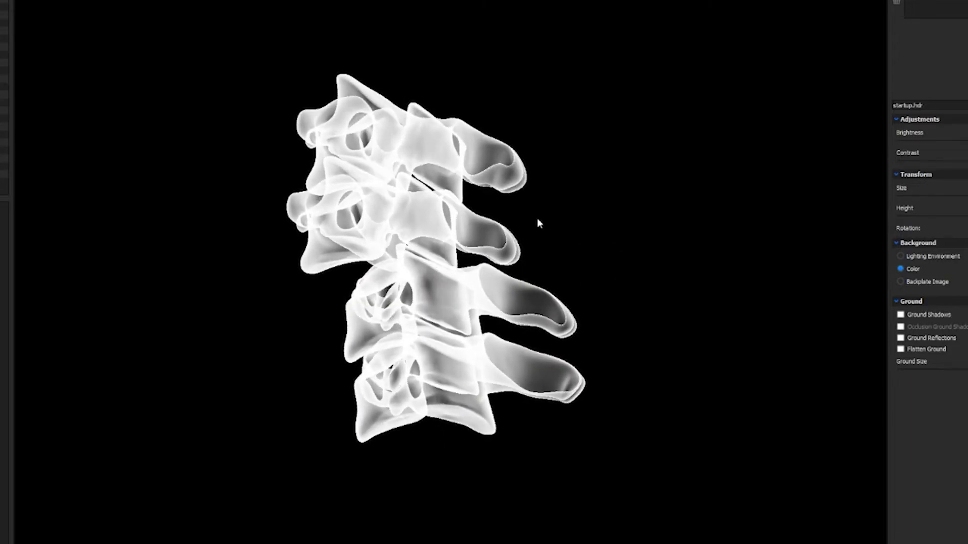
Inspect the X-ray model from both sides, then drag the beige bone material back onto the vertebrae.
drag(453, 226, 639, 233)
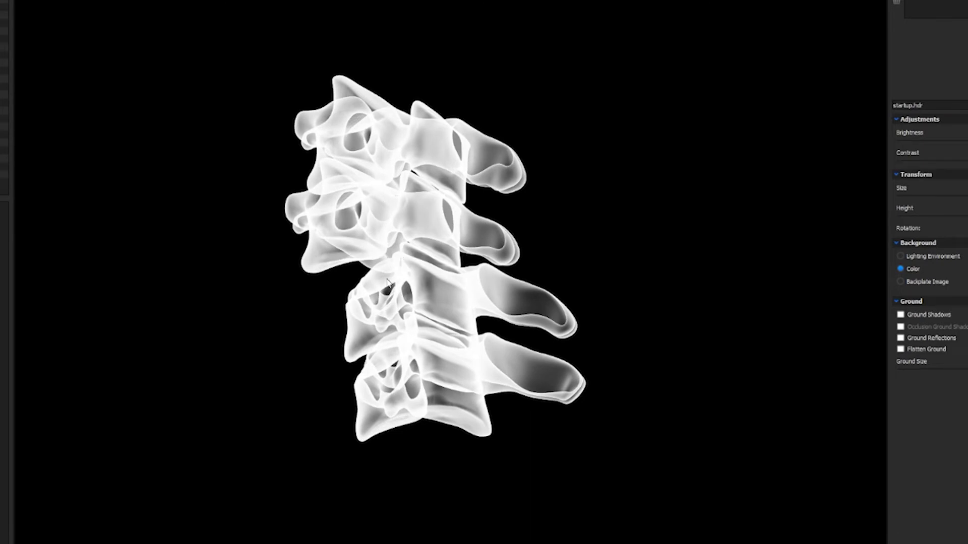
drag(626, 285, 644, 198)
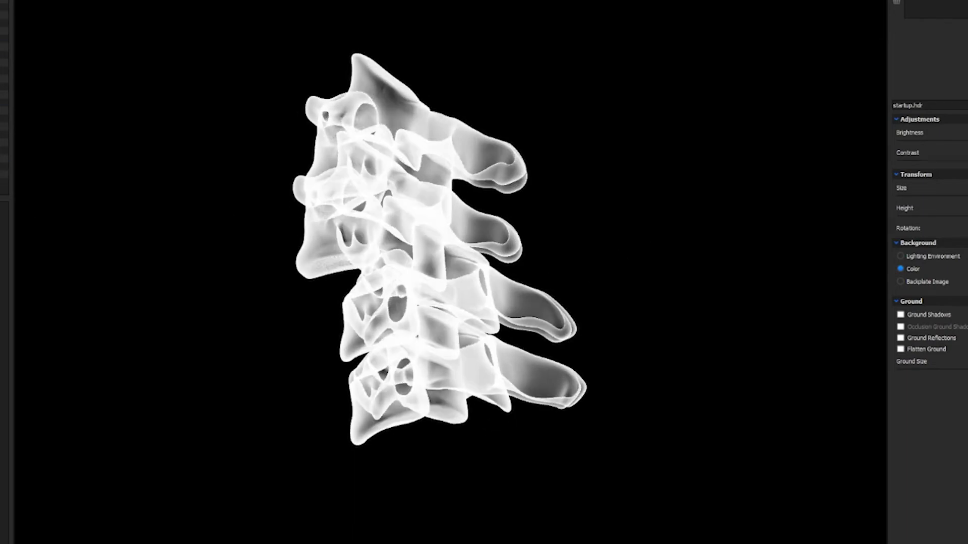
drag(4, 221, 388, 229)
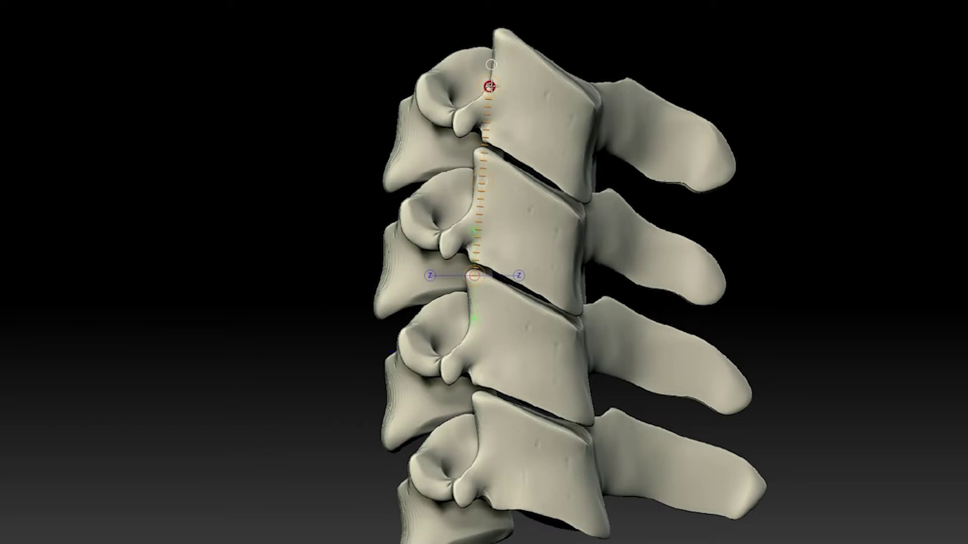
Rotate the unmasked top vertebrae slightly along the posing axis and shift them left.
drag(488, 87, 453, 69)
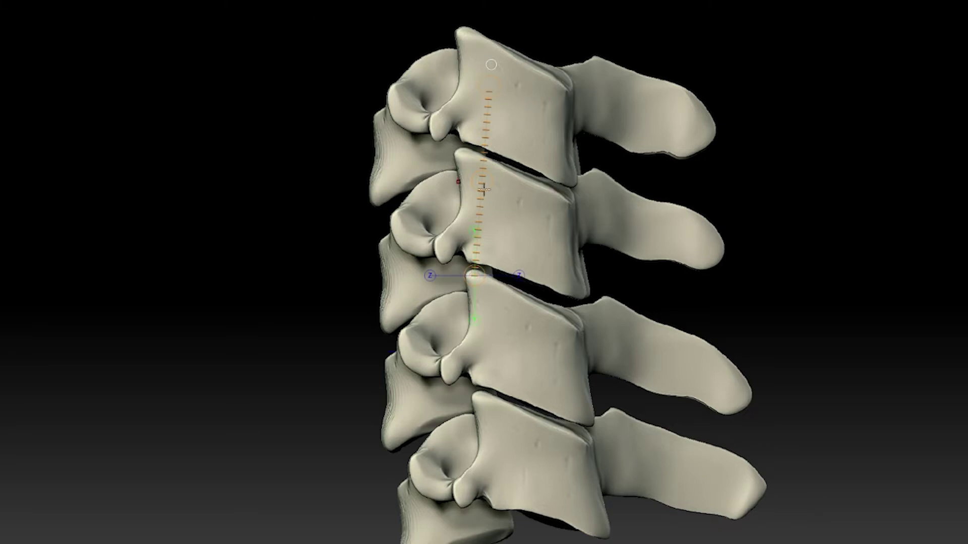
drag(480, 181, 431, 167)
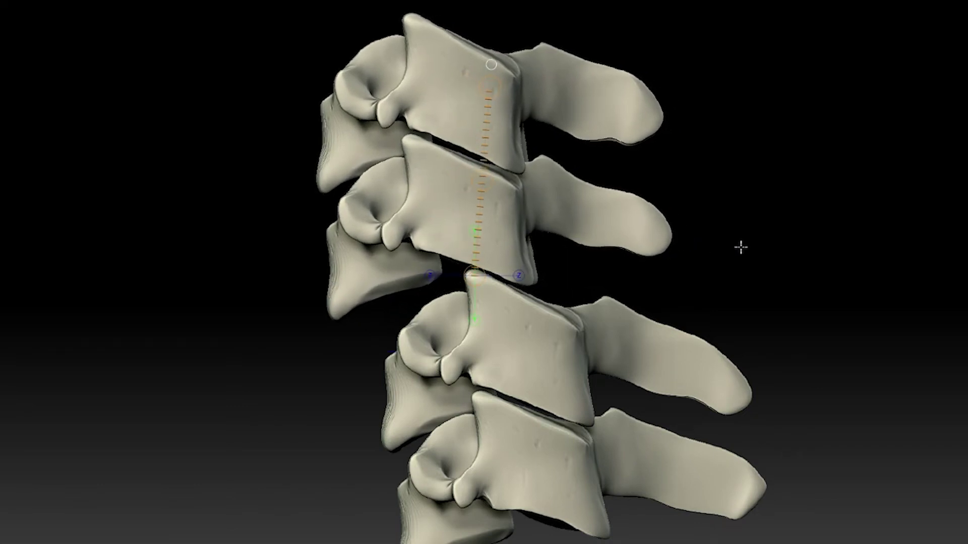
Move the upper vertebrae further left and up, then rotate them further back.
drag(714, 233, 710, 232)
drag(481, 181, 465, 175)
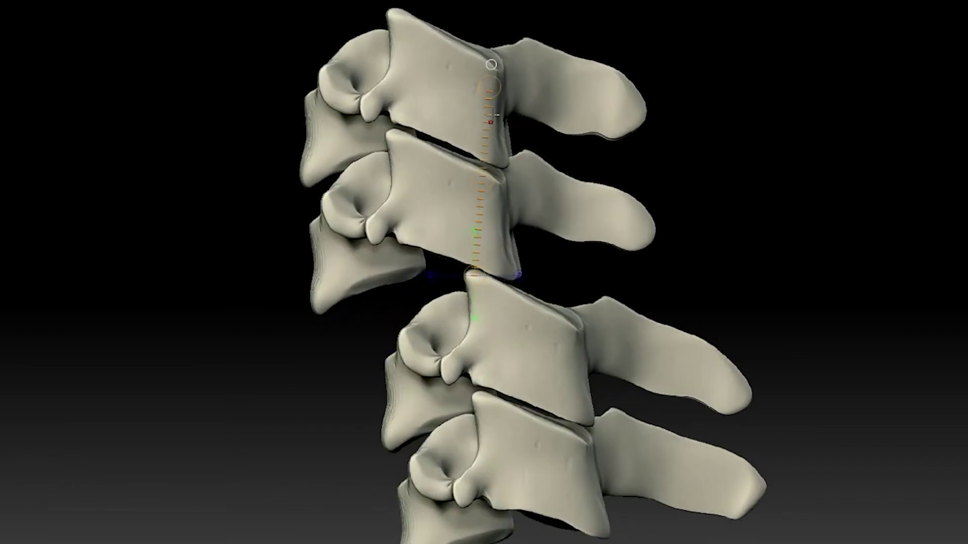
drag(489, 86, 427, 65)
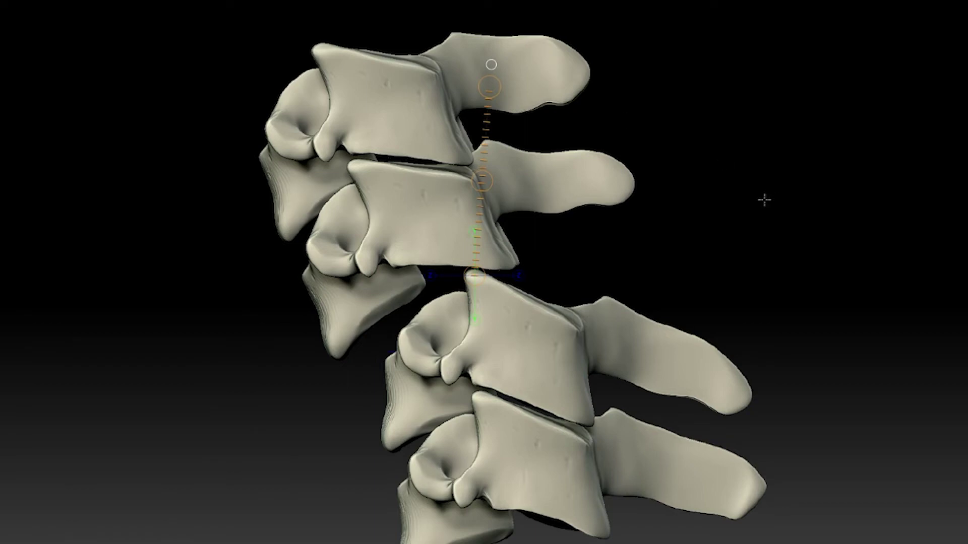
drag(753, 208, 750, 215)
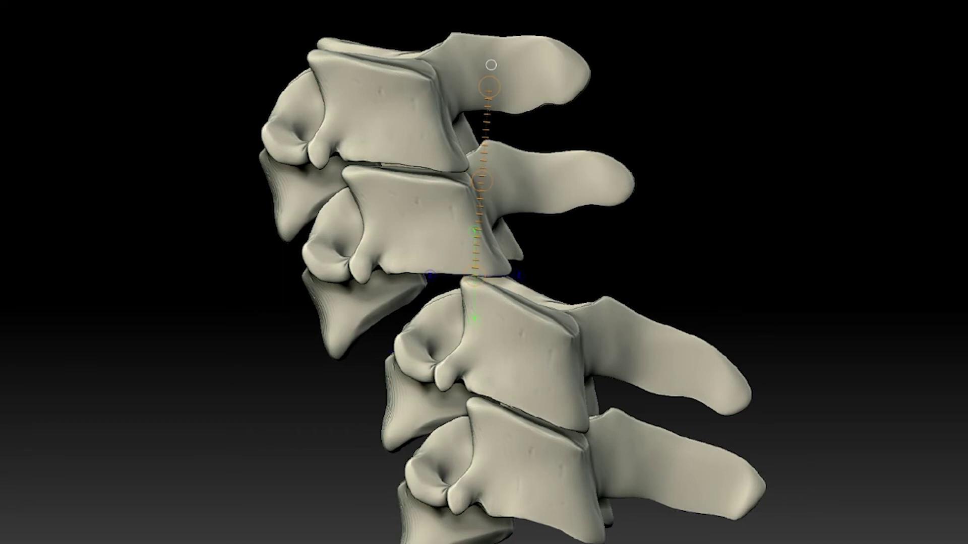
Slide the upper vertebrae down and left to deepen the bend, then inspect it.
drag(481, 180, 430, 214)
drag(650, 214, 641, 216)
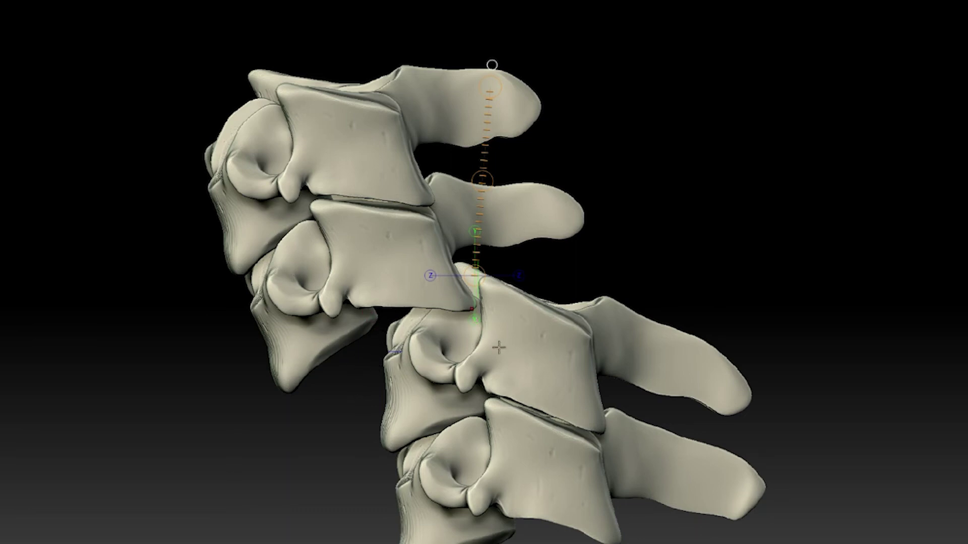
drag(686, 249, 682, 249)
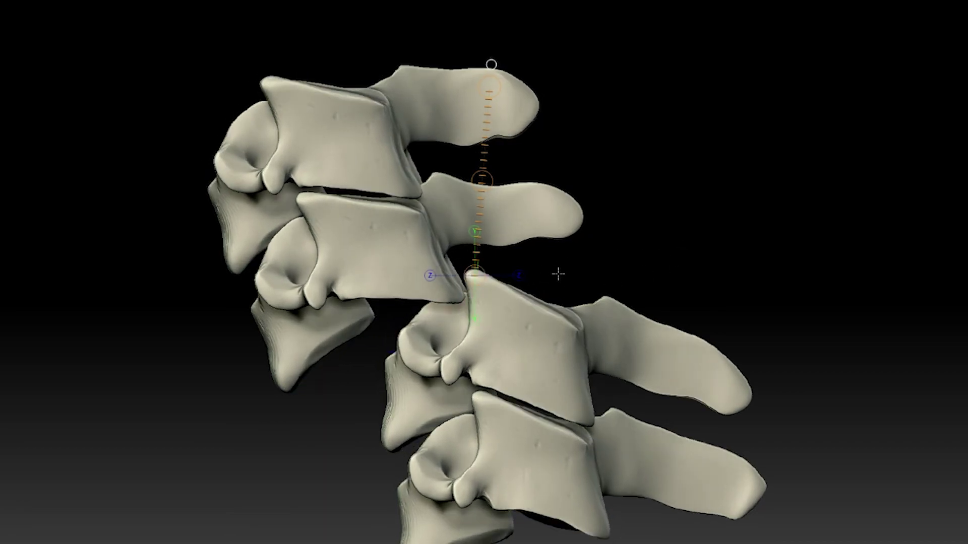